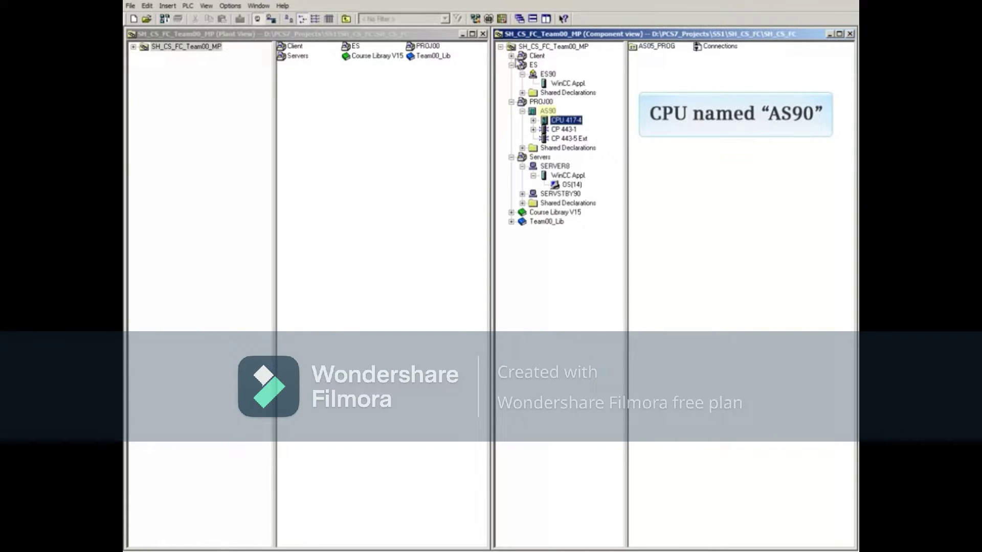
Step: Inspect stations AS90 and SERVER8, then the WinCC applications under ES90 and SERVER8
left_click(548, 111)
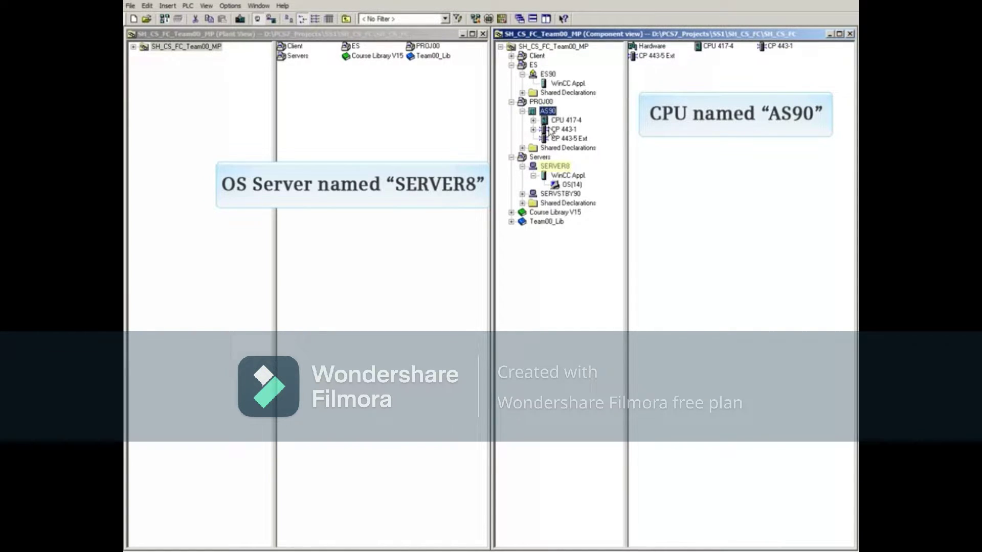
left_click(553, 166)
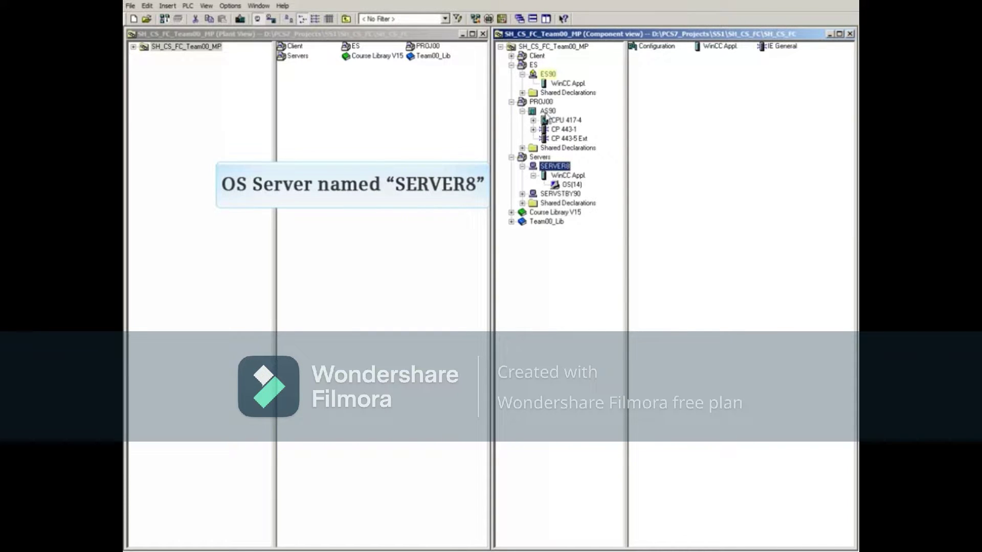
left_click(548, 82)
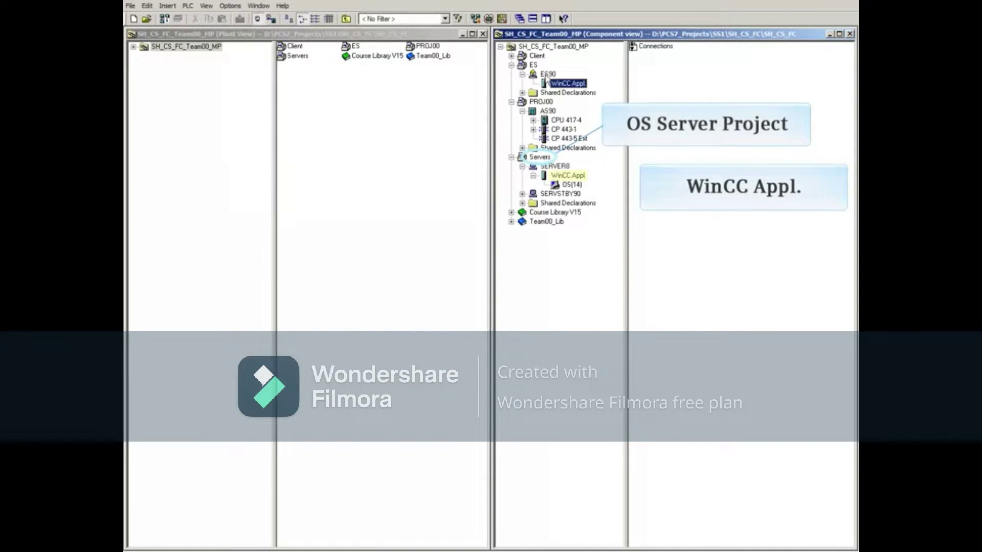
left_click(568, 176)
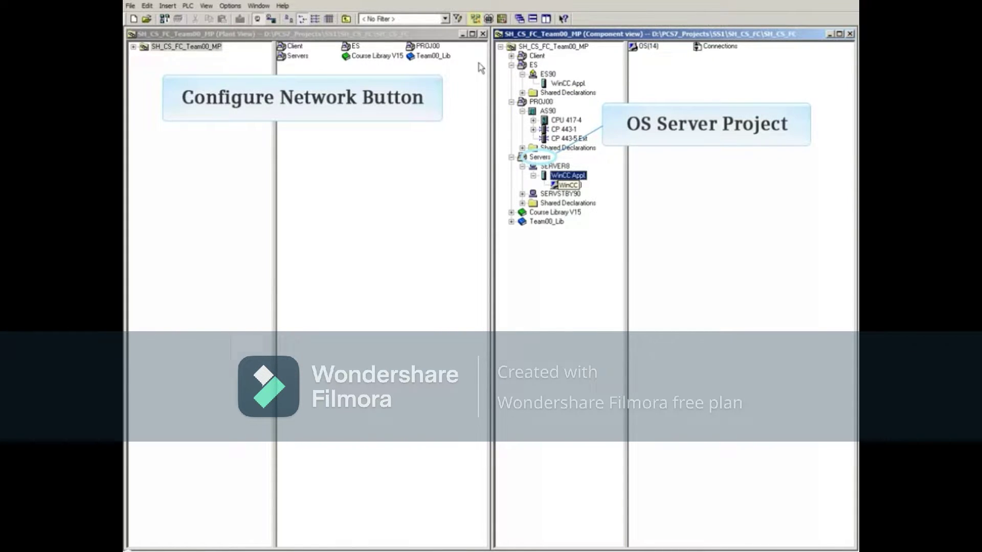
Step: Open NetPro and bring up the empty connection table for SERVER8's WinCC application
left_click(475, 19)
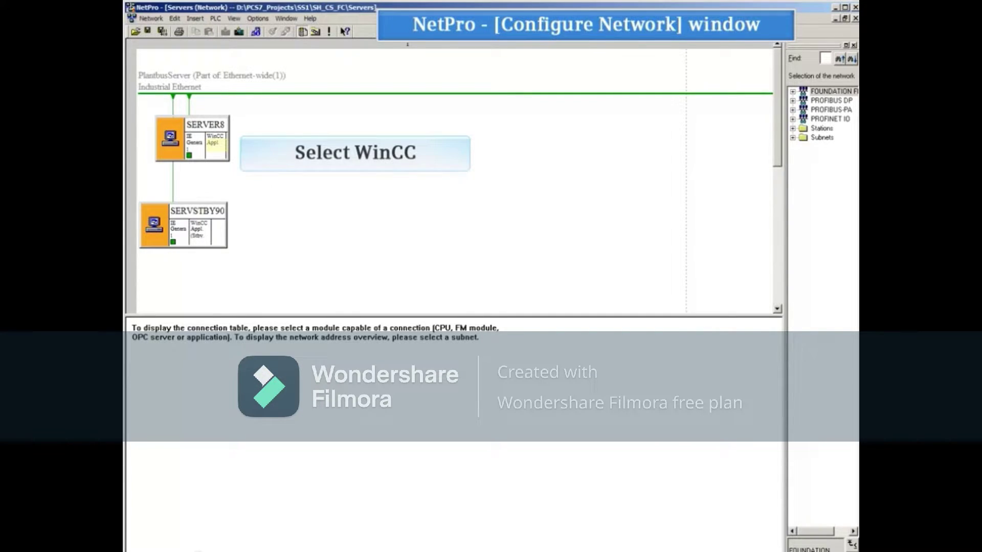
left_click(219, 148)
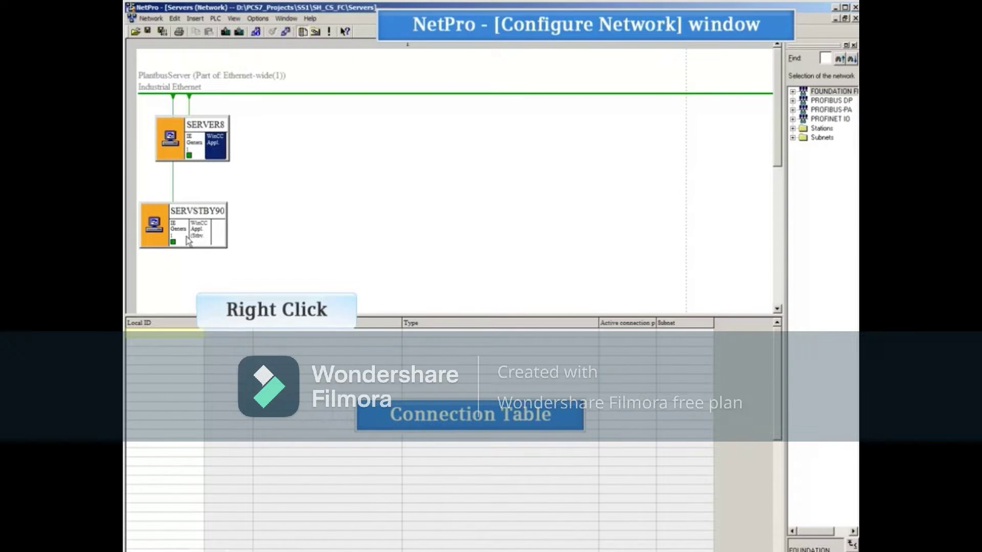
right_click(185, 337)
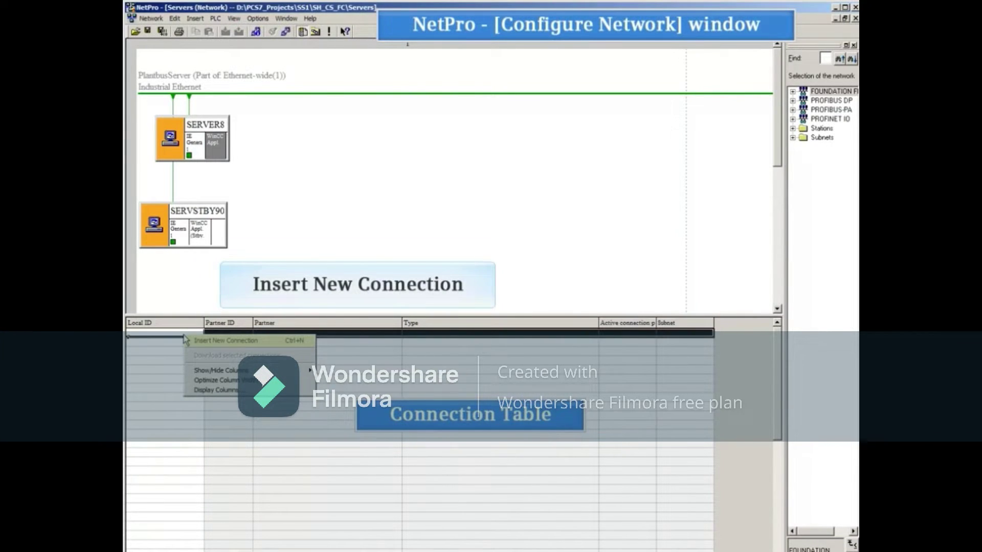
Step: Start a new connection, choosing CPU 417-4 of AS90 in PROJ00 as partner
left_click(206, 341)
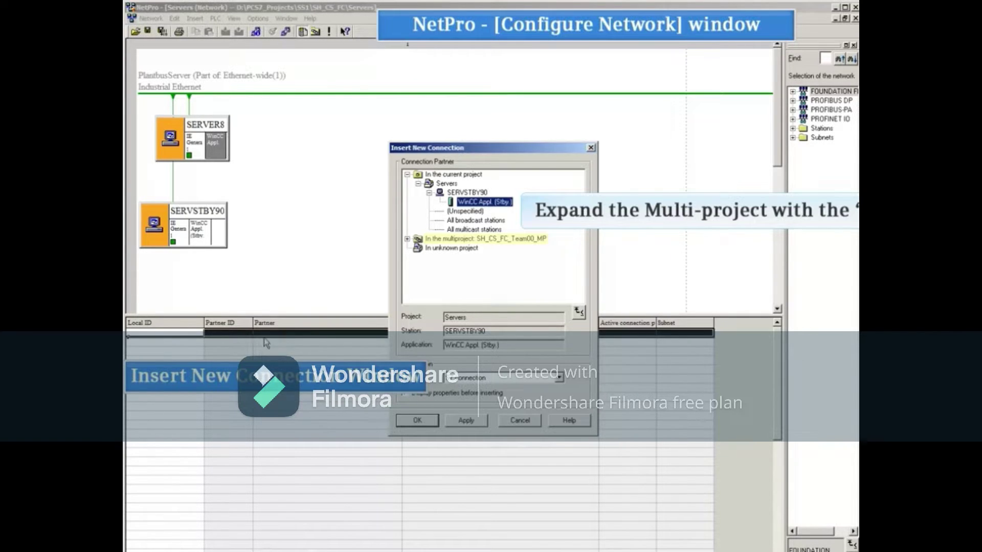
left_click(407, 239)
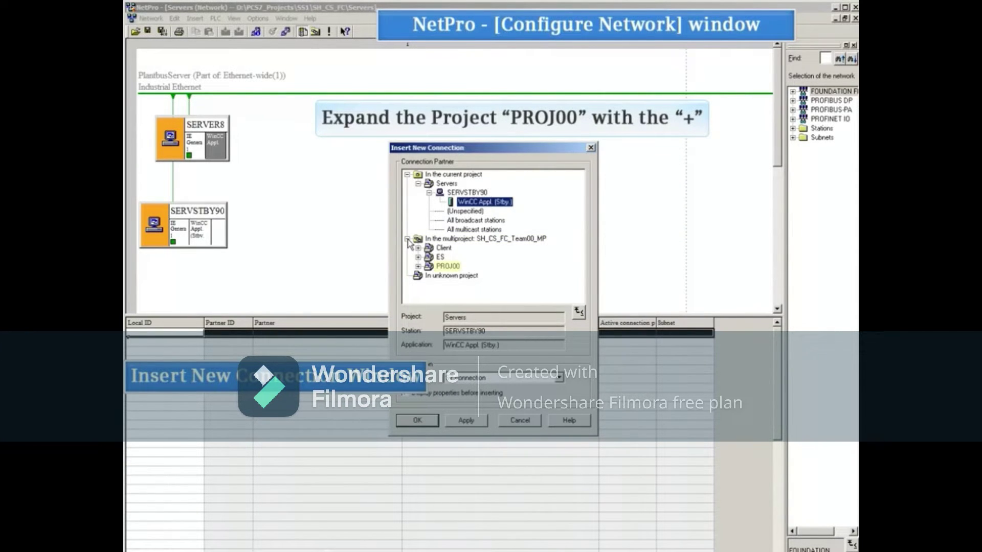
left_click(418, 266)
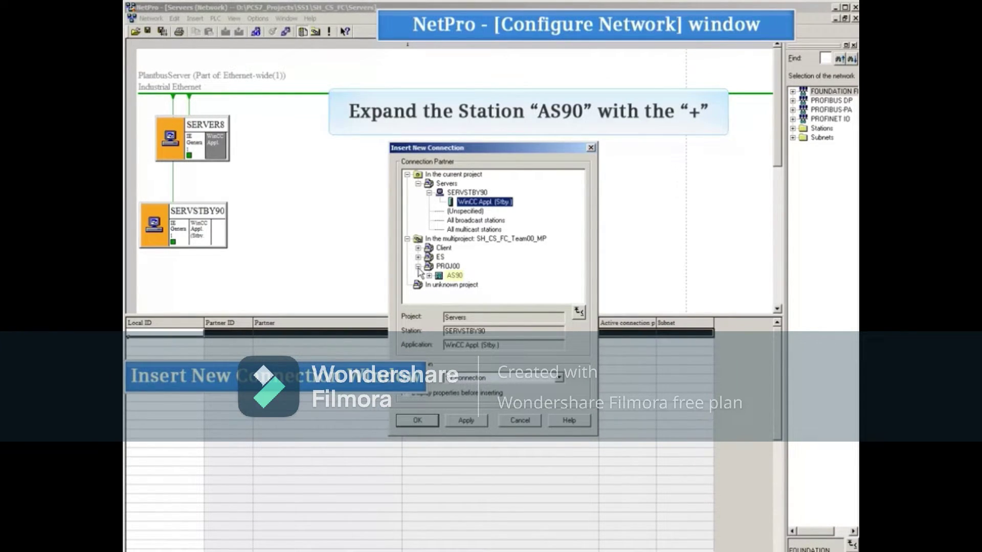
left_click(429, 276)
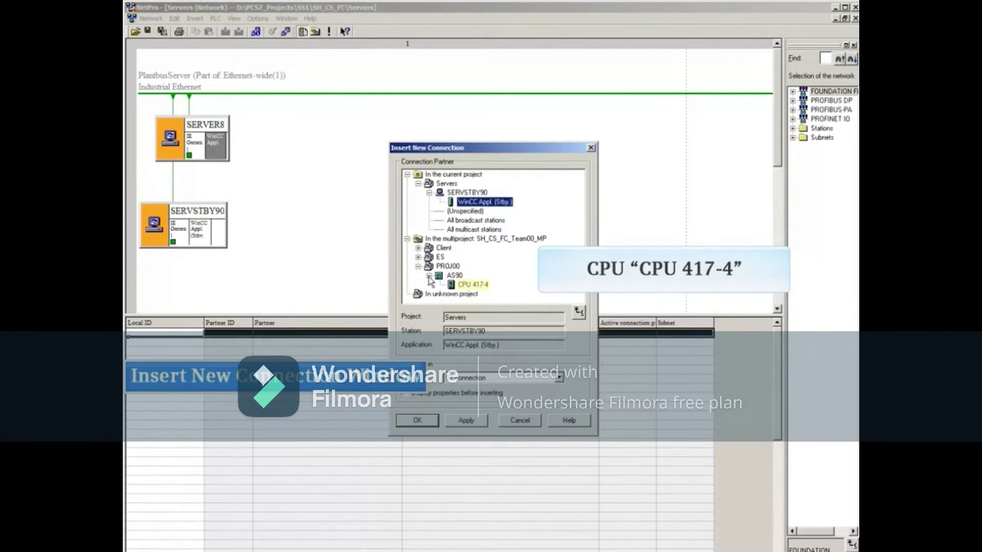
left_click(470, 285)
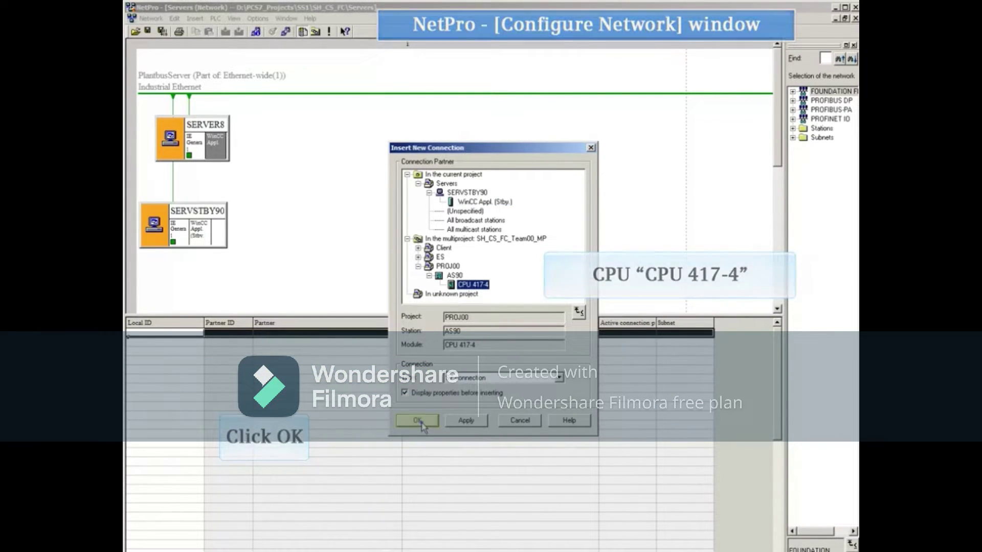
Step: Confirm the partner and give the S7 connection the Local ID AS_OS
left_click(417, 420)
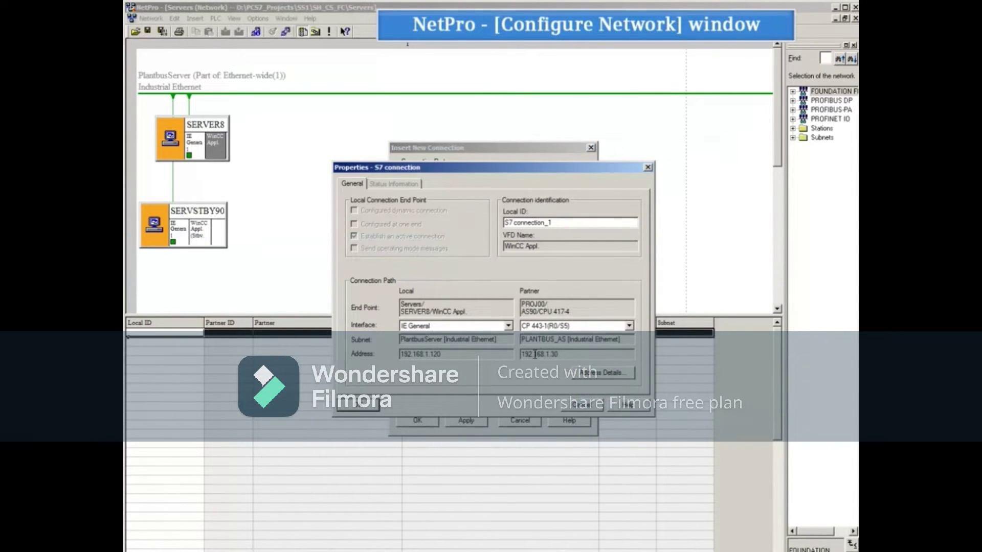
left_click_drag(553, 223, 491, 225)
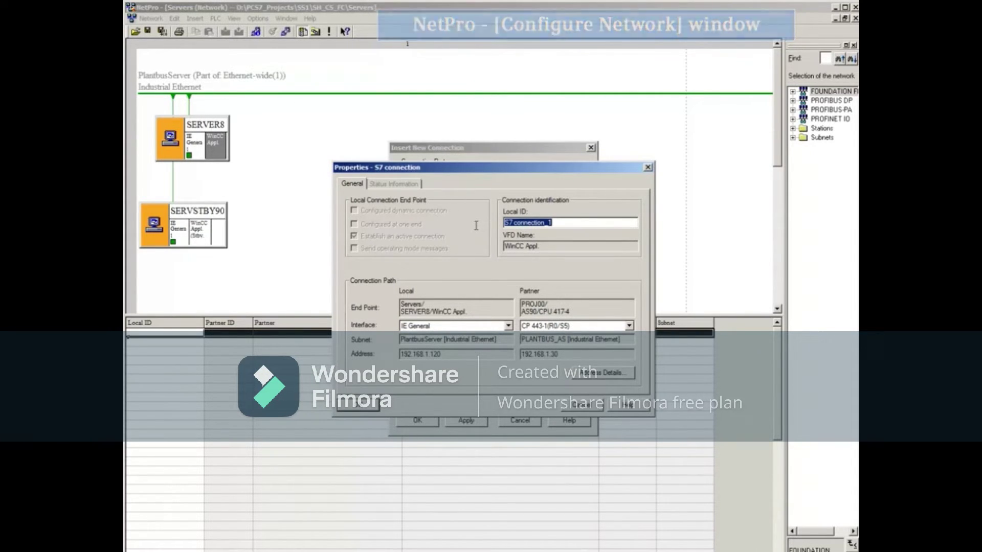
type("AS_OS")
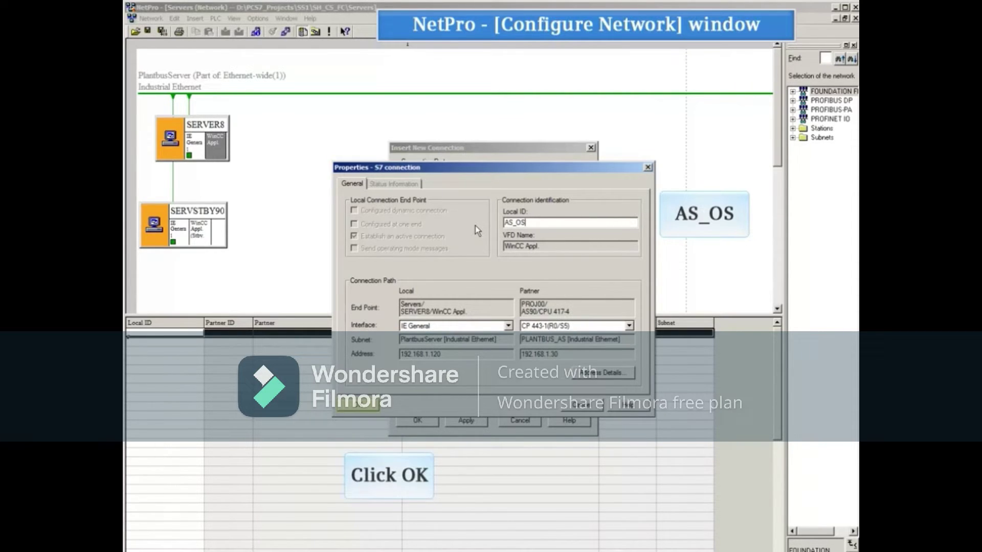
left_click(364, 406)
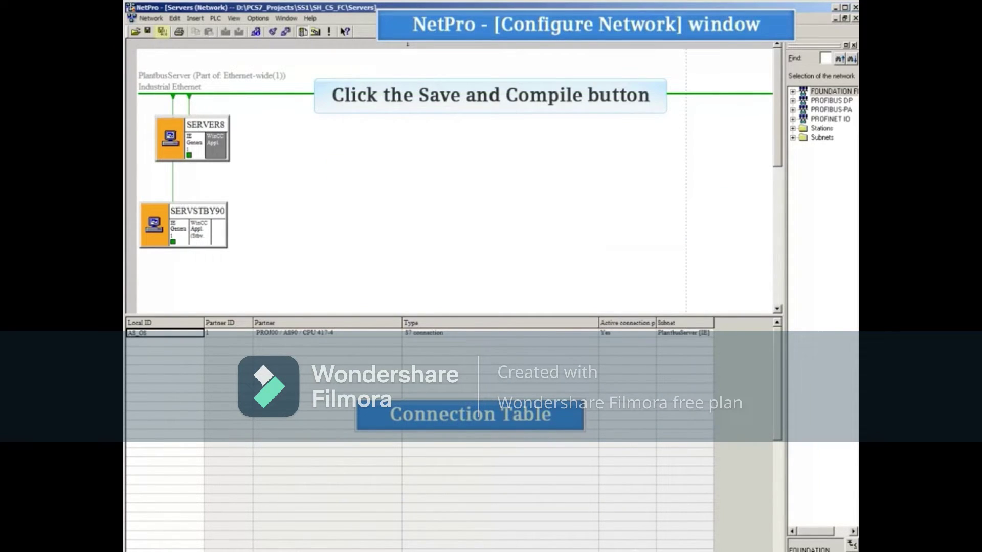
Step: Save and compile the changes only, then close the consistency-check results and NetPro
left_click(162, 32)
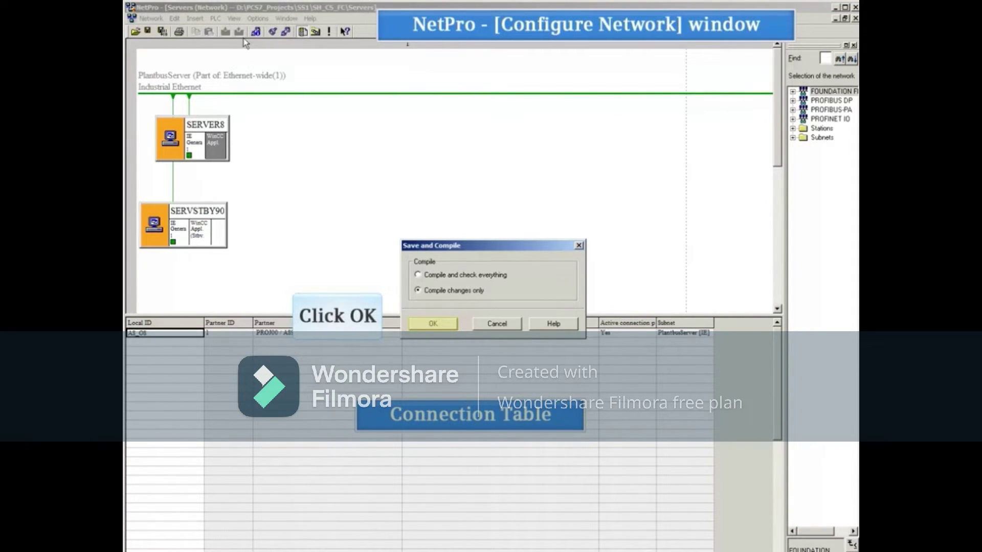
left_click(423, 324)
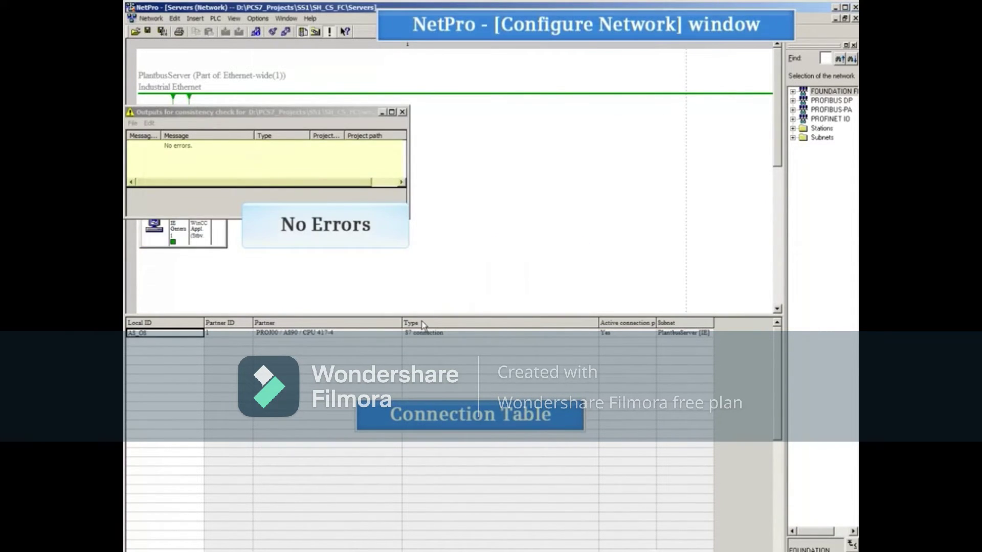
left_click(402, 112)
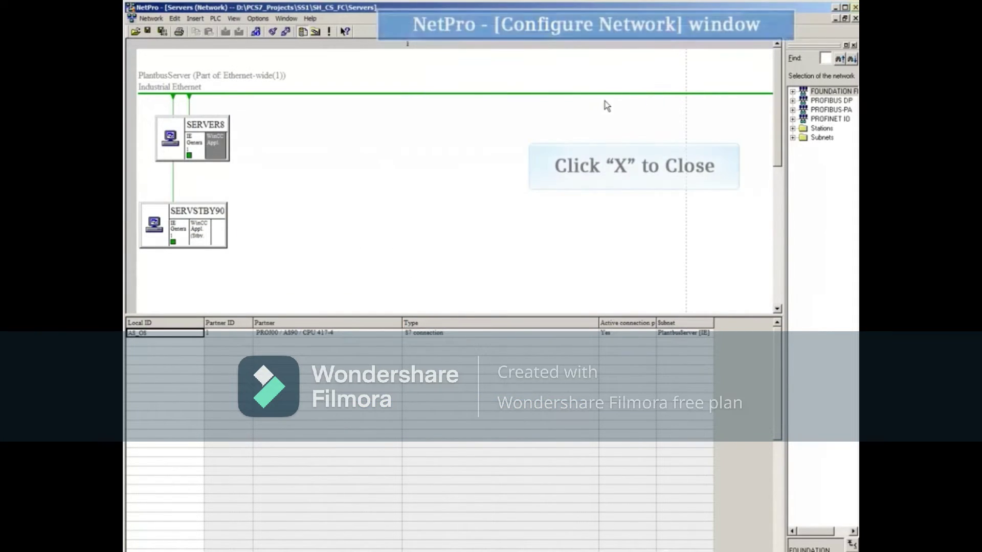
left_click(855, 7)
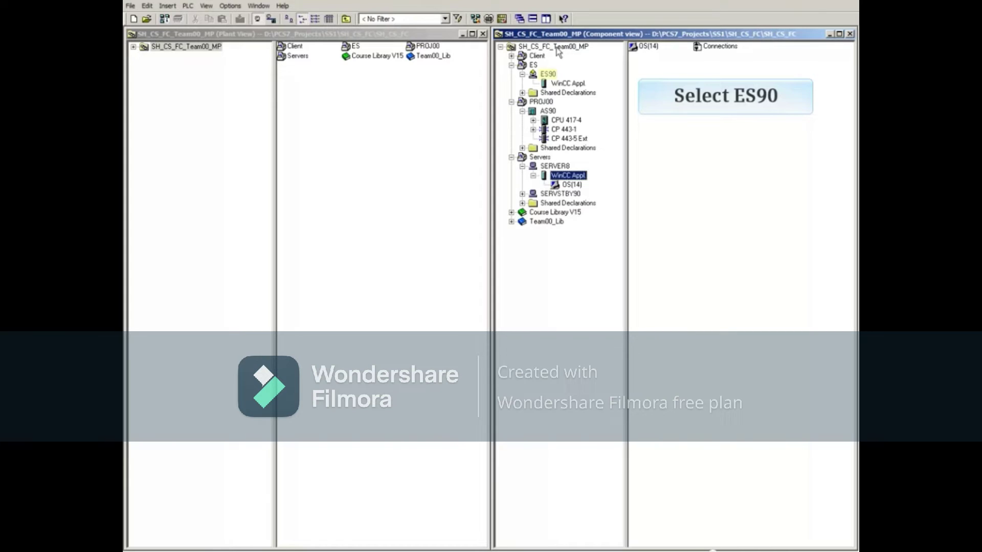
Step: Open the ES network configuration for station ES90 in NetPro
left_click(538, 75)
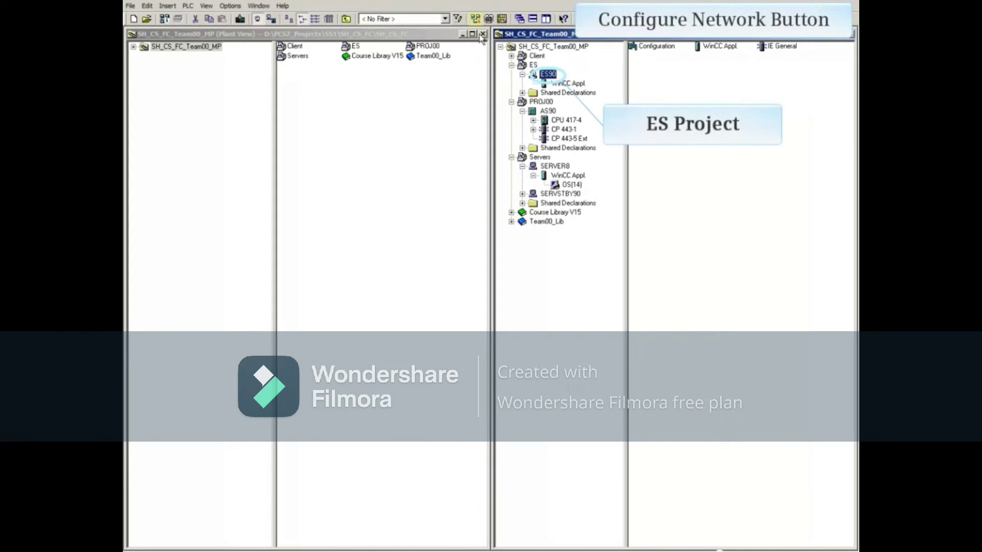
left_click(478, 19)
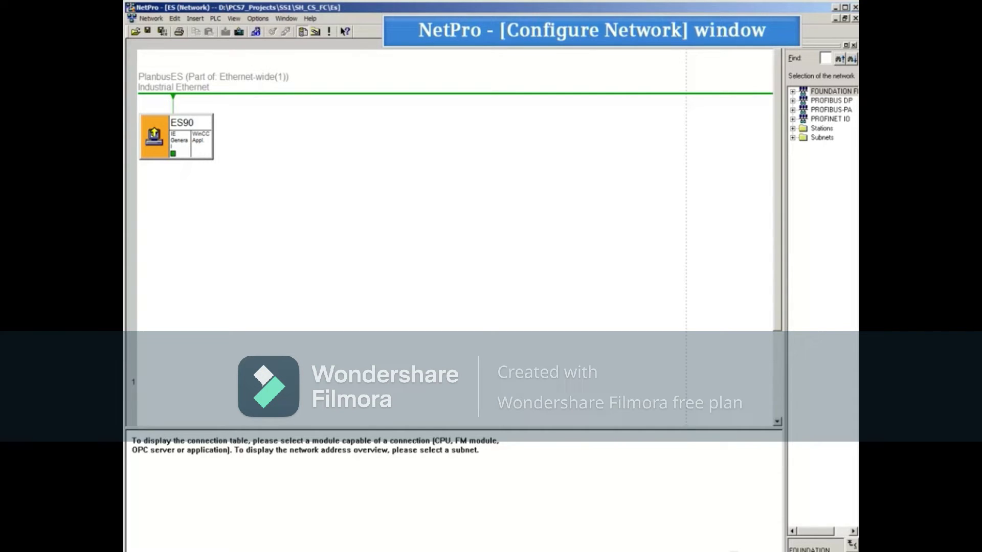
Step: Insert an S7 connection from ES90's WinCC application to AS90's CPU 417-4 with Local ID AS_OS
left_click(201, 143)
right_click(197, 448)
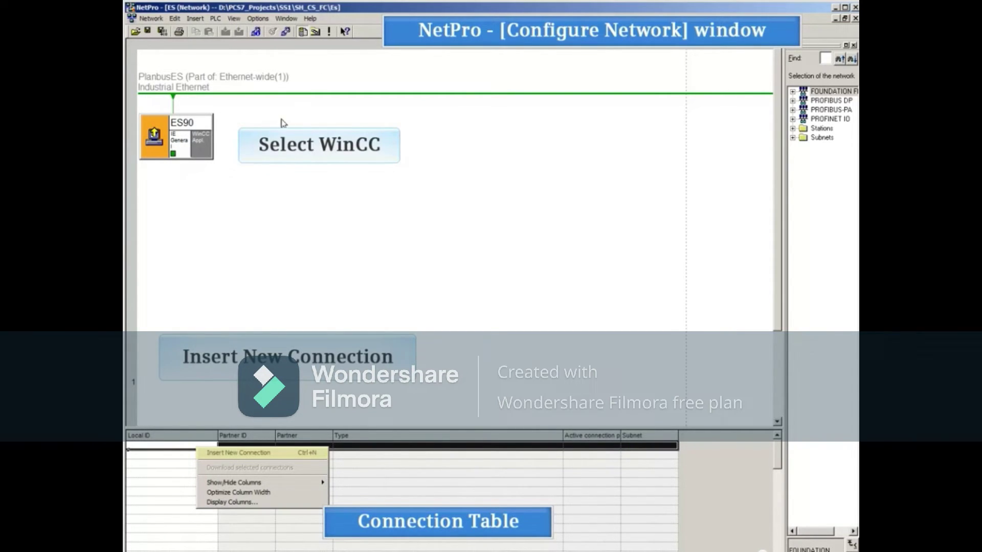
left_click(211, 452)
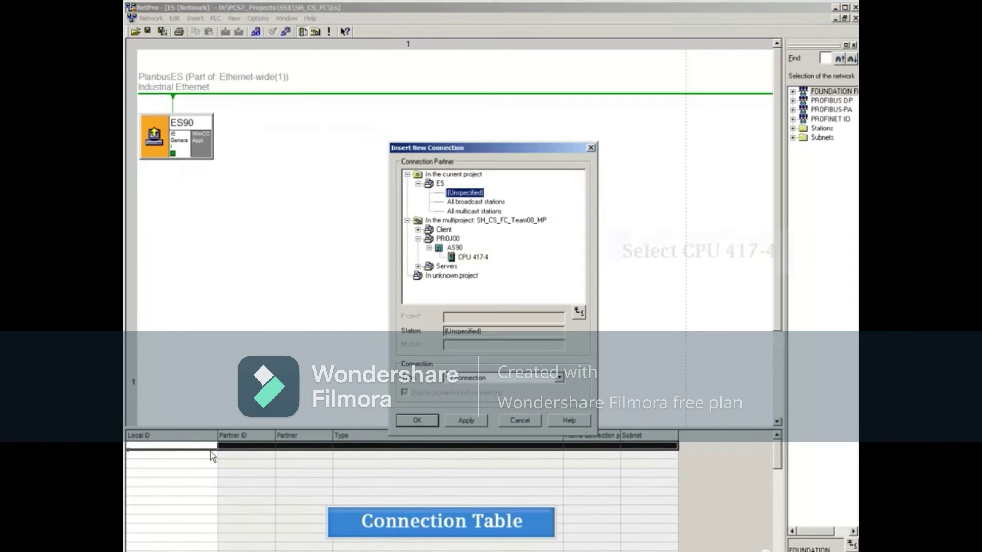
left_click(465, 258)
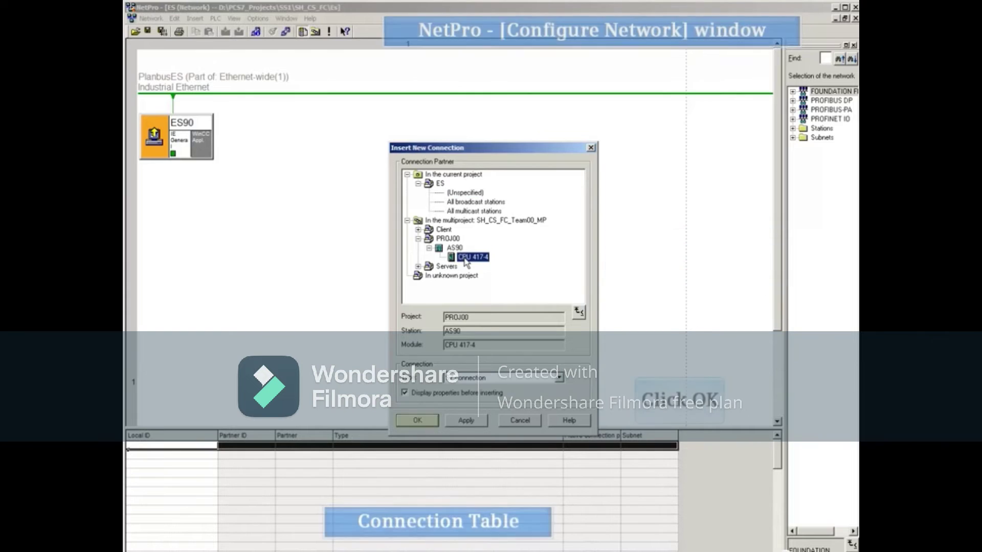
left_click(428, 422)
type("AS_OS")
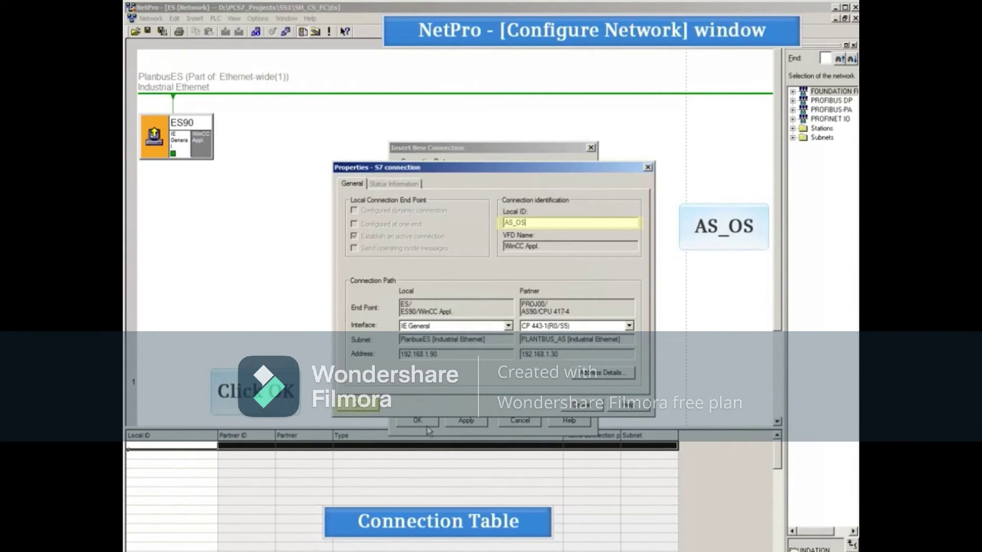
Step: Accept the AS_OS properties, compile changes only, and close the results and NetPro
left_click(356, 405)
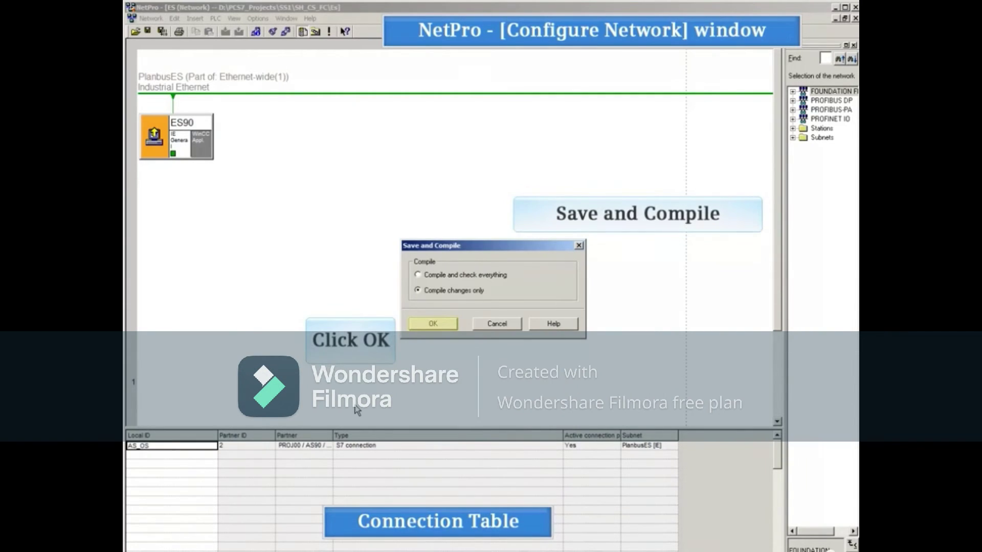
left_click(433, 324)
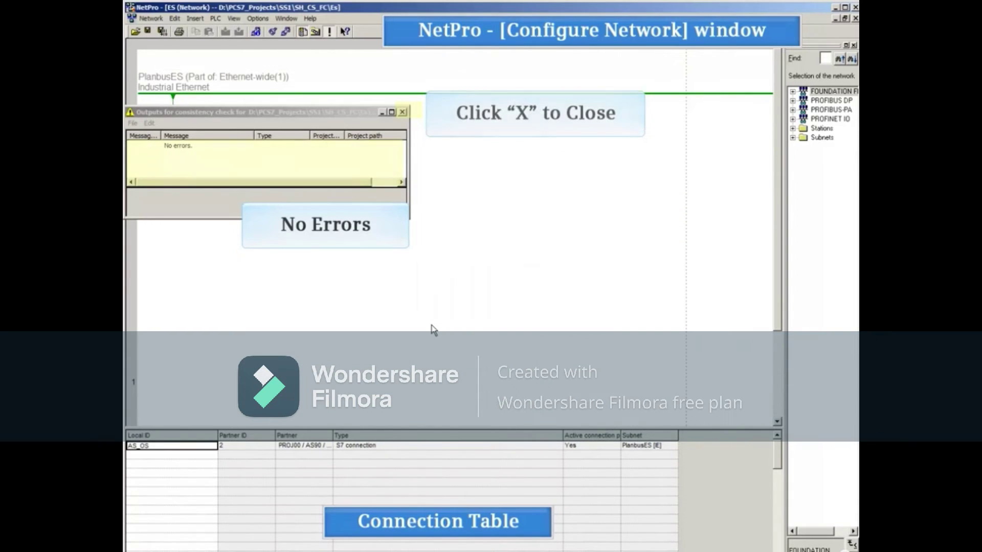
key("Escape")
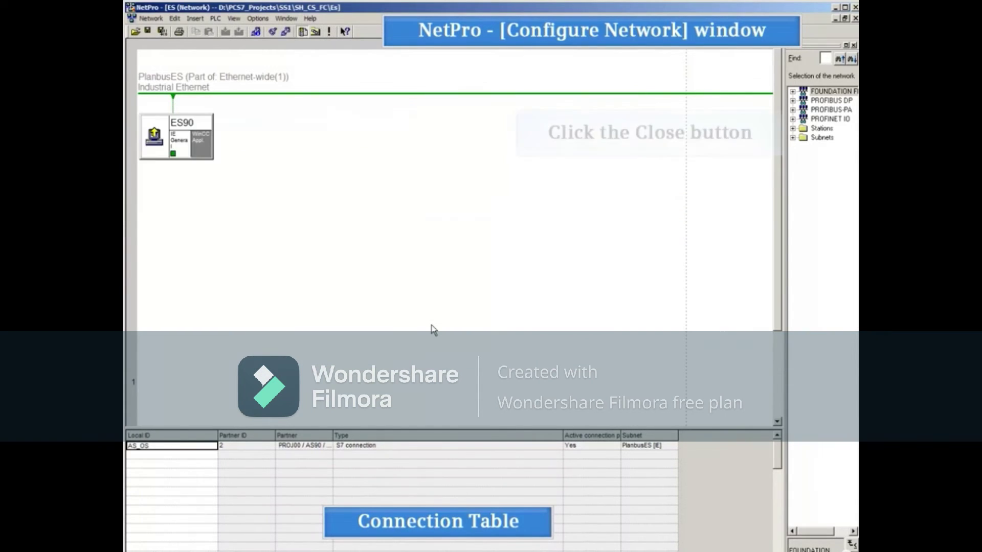
left_click(855, 8)
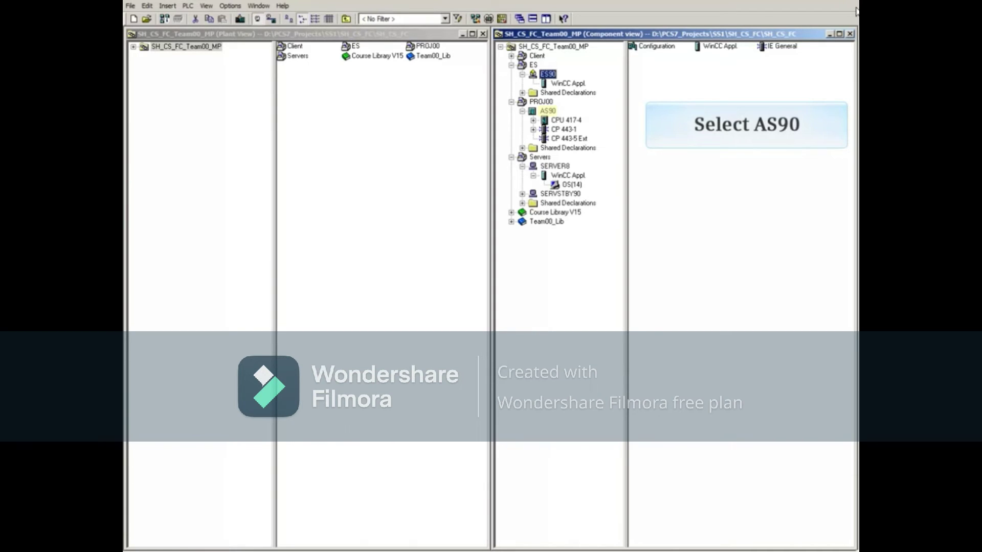
Step: Open the PROJ00 network configuration for station AS90 in NetPro
left_click(545, 111)
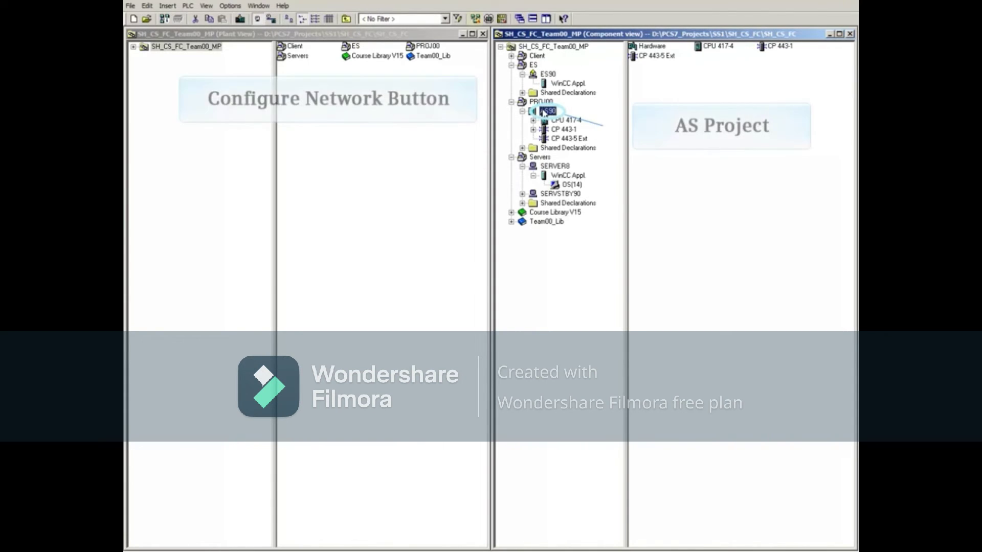
left_click(475, 19)
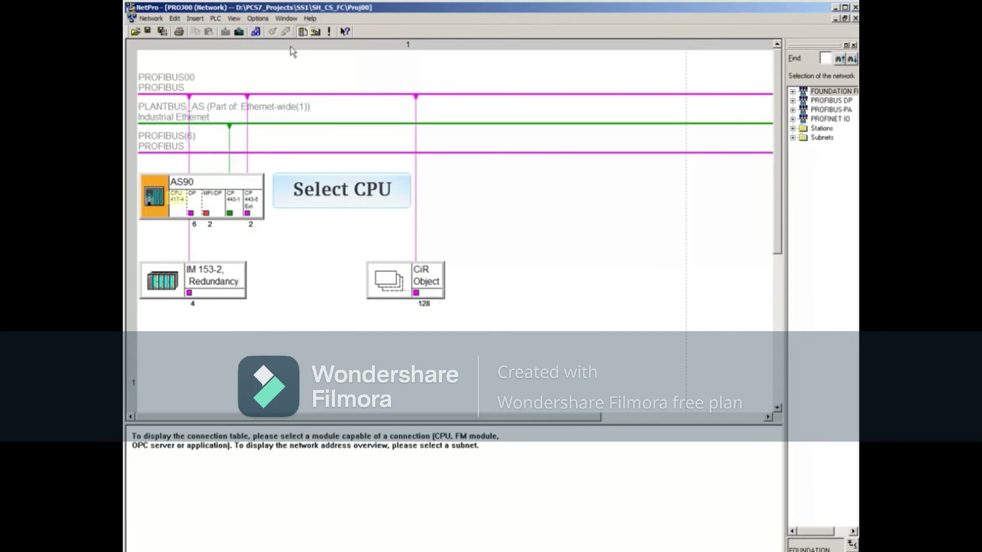
Step: List AS90's CPU 417-4 connections with a widened Partner column, showing both AS_OS links
left_click(176, 199)
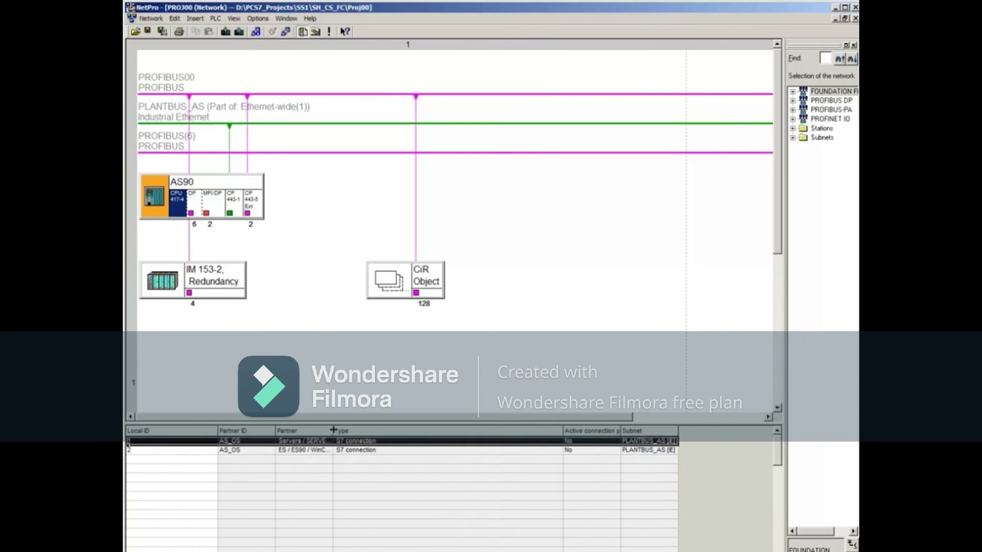
left_click_drag(333, 430, 372, 431)
key("alt+v")
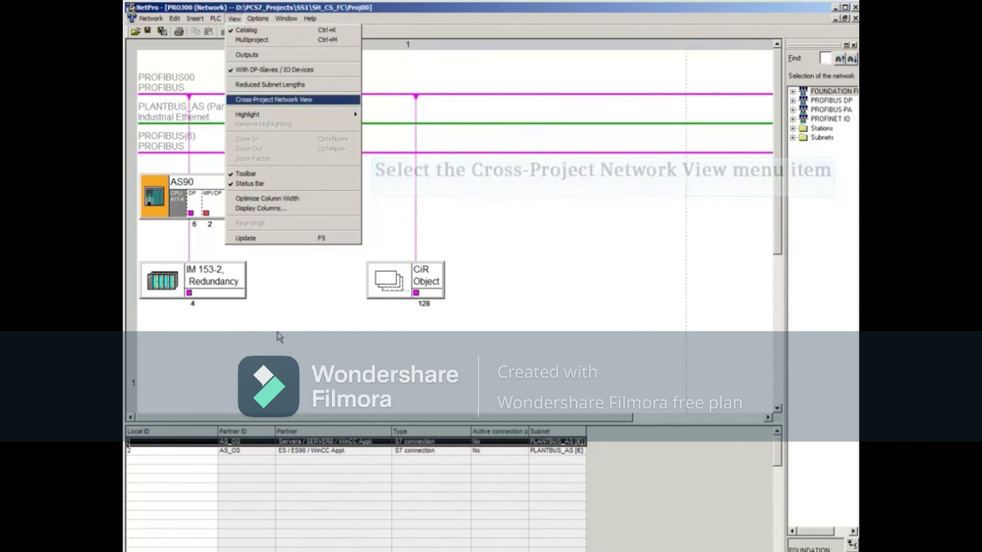
Step: Switch NetPro to Cross-Project Network View and display the connection table of ES90's WinCC Appl
left_click(254, 101)
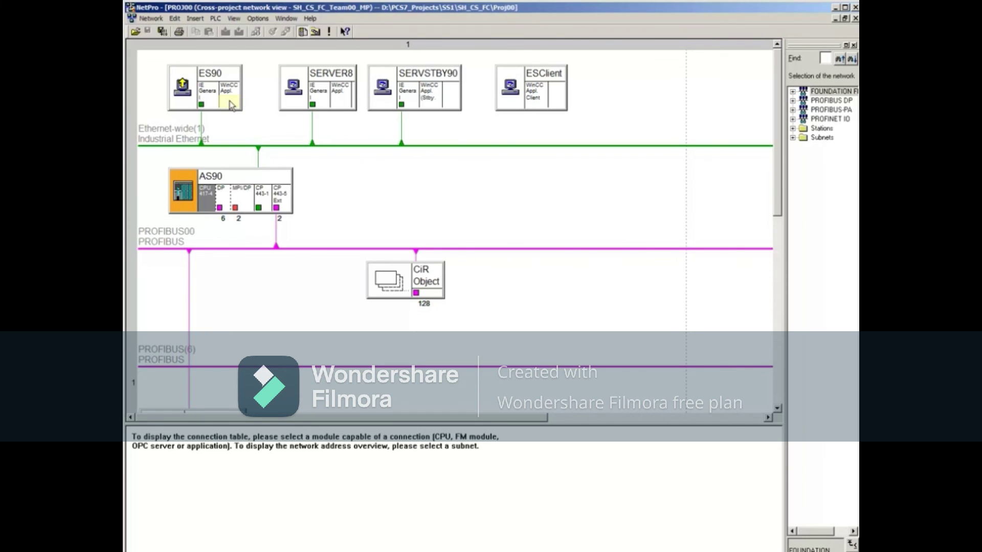
left_click(230, 105)
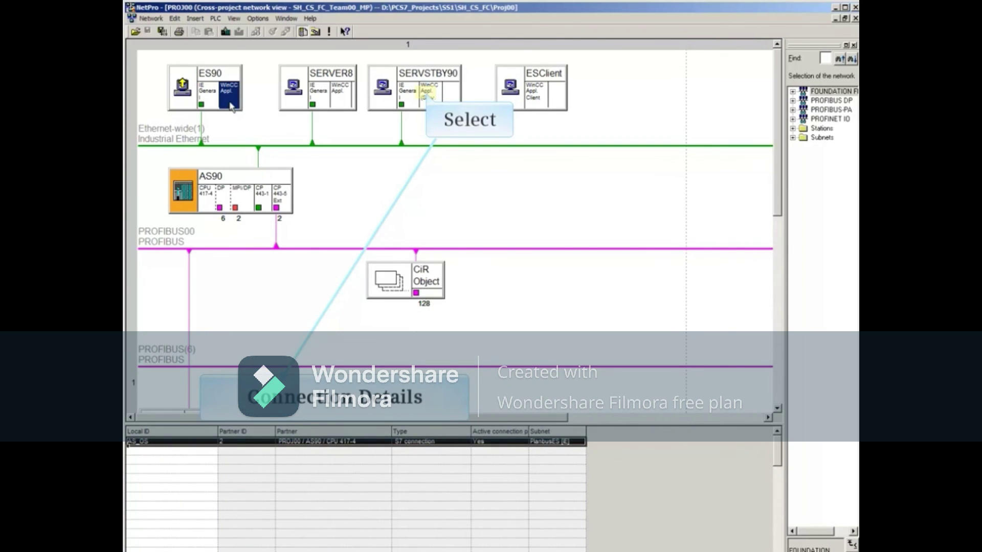